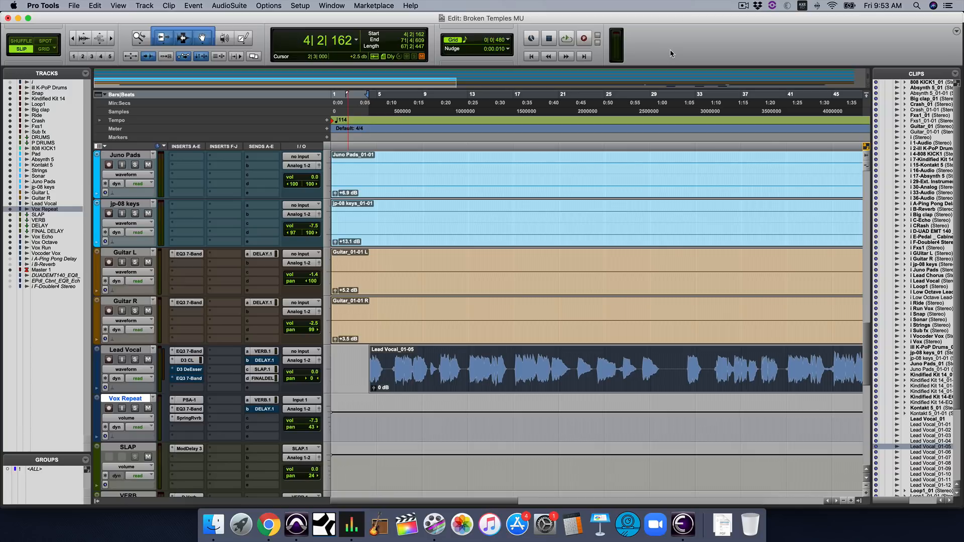
# Check the EQ3 7-Band settings on the Lead Vocal track and audition the mix from the start of the vocal clip.
pyautogui.click(185, 352)
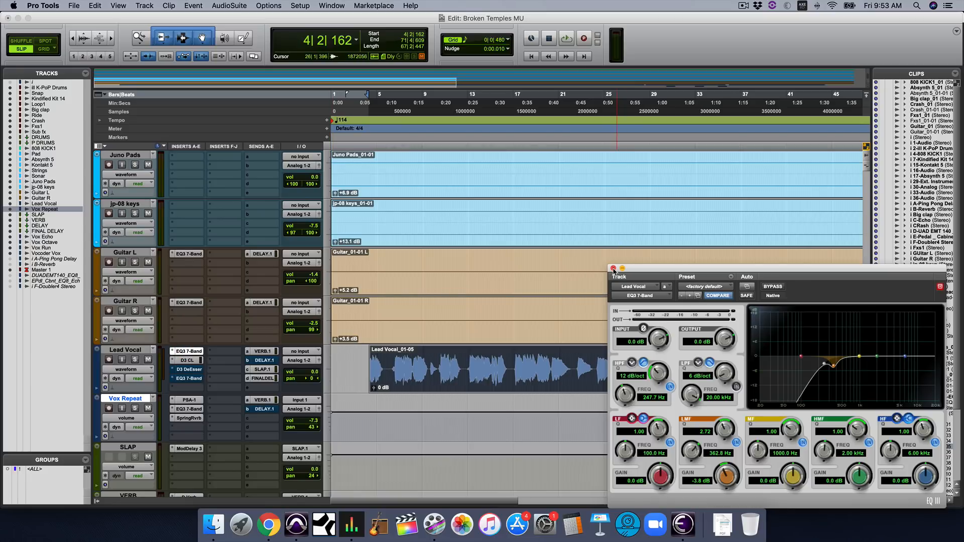
pyautogui.click(613, 269)
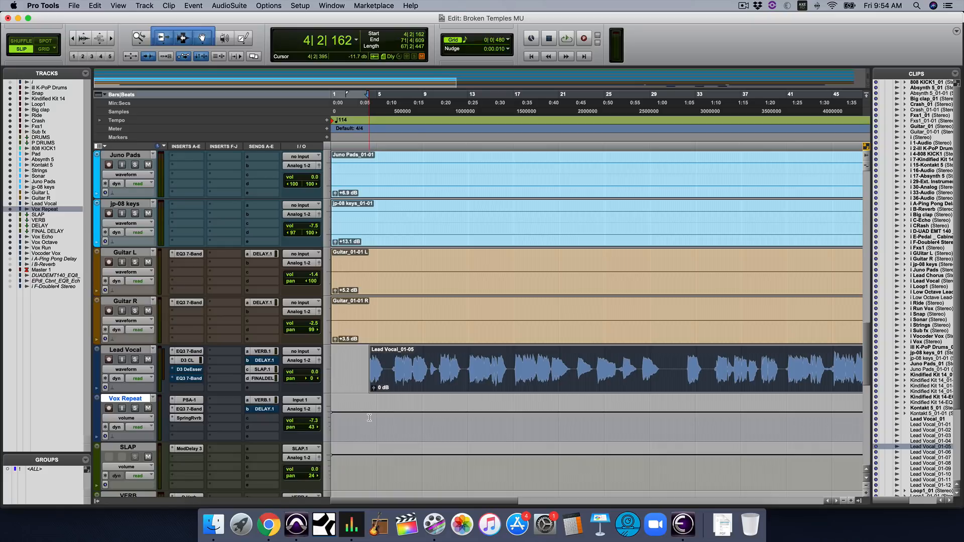
pyautogui.press('space')
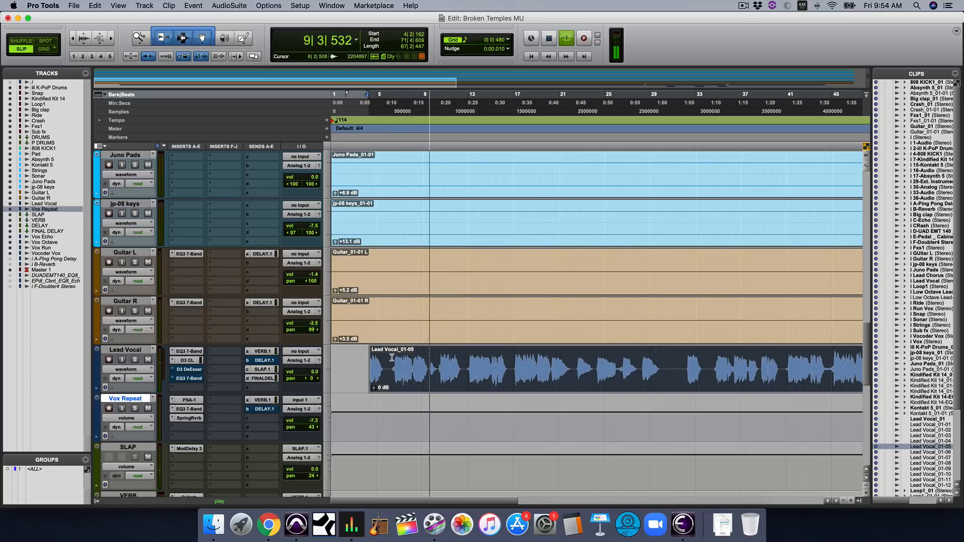
pyautogui.press('space')
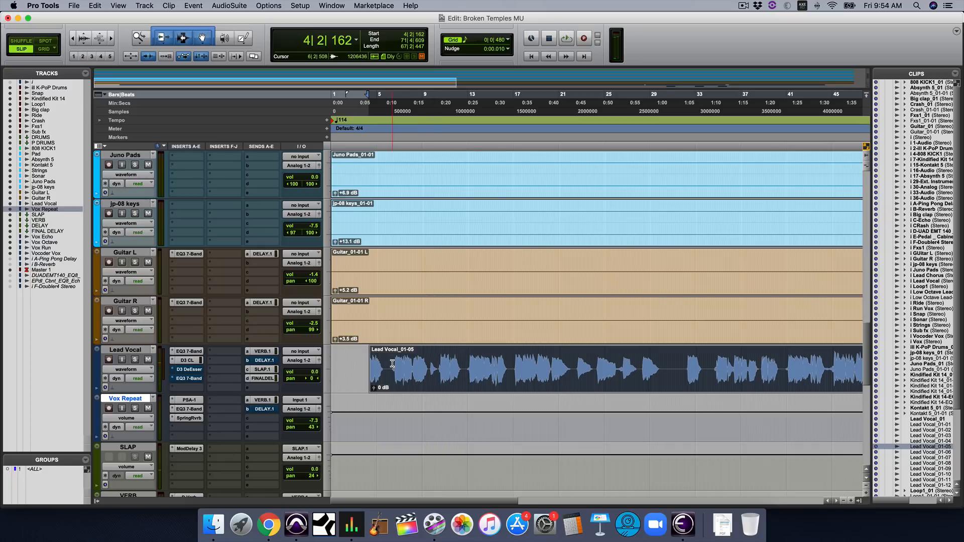
# Audition the Lead Vocal phrase starting in bar 6 twice with the de-esser bypassed.
pyautogui.click(392, 362)
pyautogui.press('space')
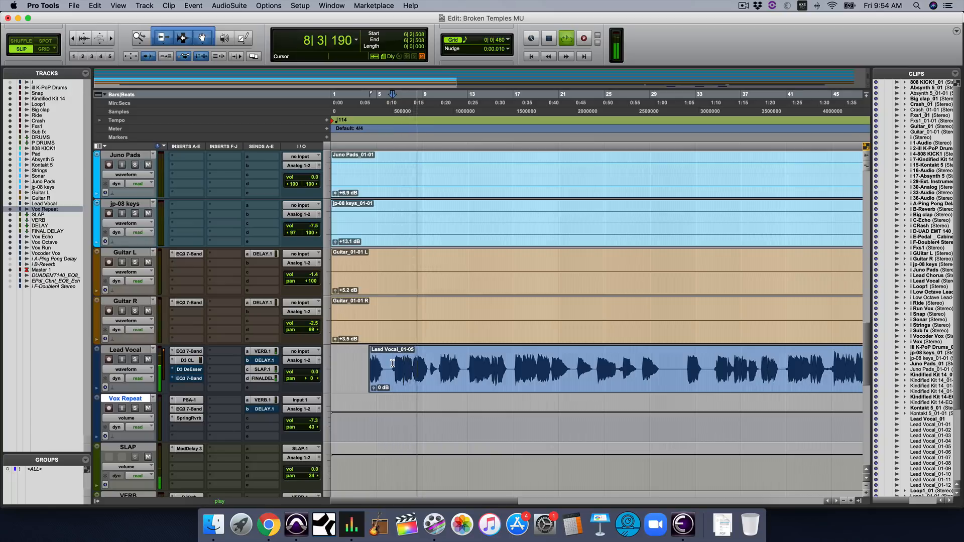
pyautogui.press('space')
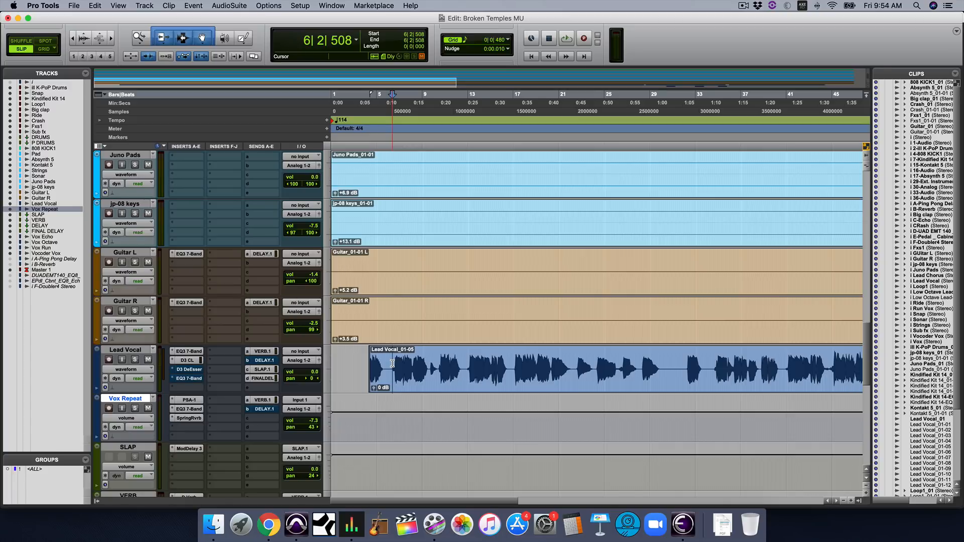
pyautogui.press('space')
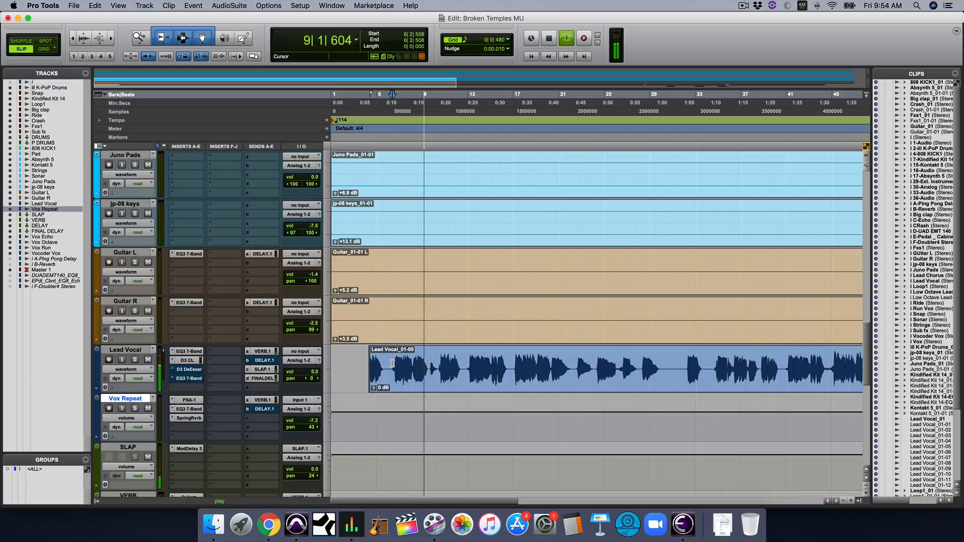
pyautogui.press('space')
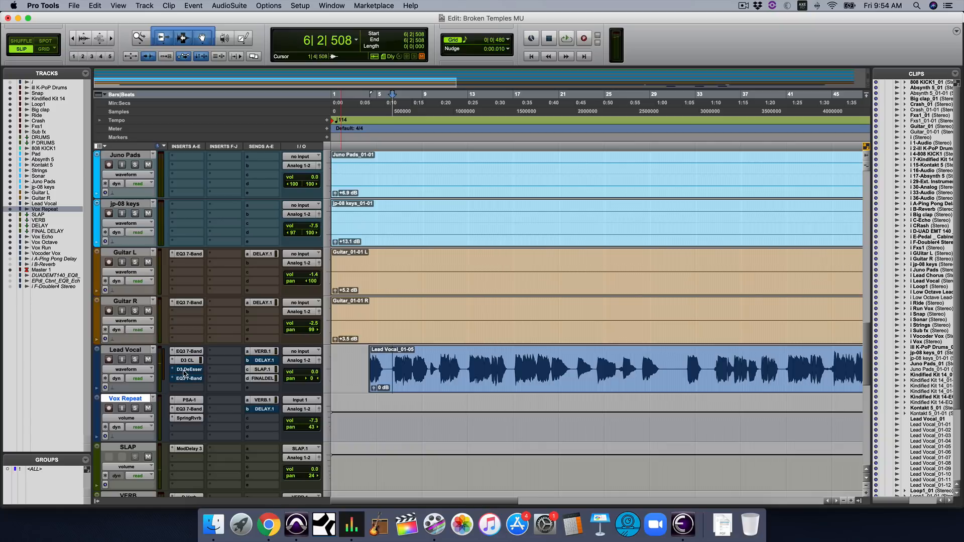
# Open the Lead Vocal's Dyn3 De-Esser and compare the bar 6 phrase with the effect active and bypassed.
pyautogui.click(186, 370)
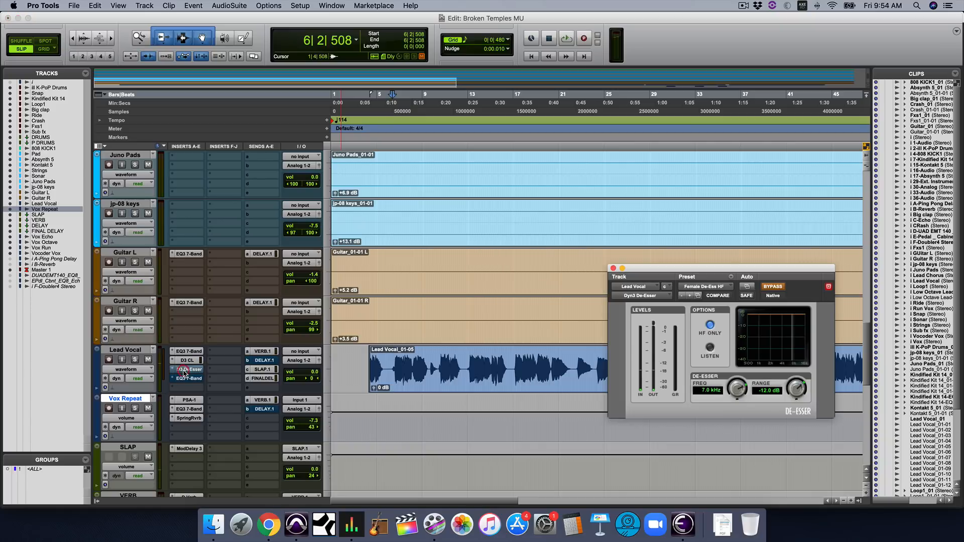
pyautogui.click(773, 286)
pyautogui.press('space')
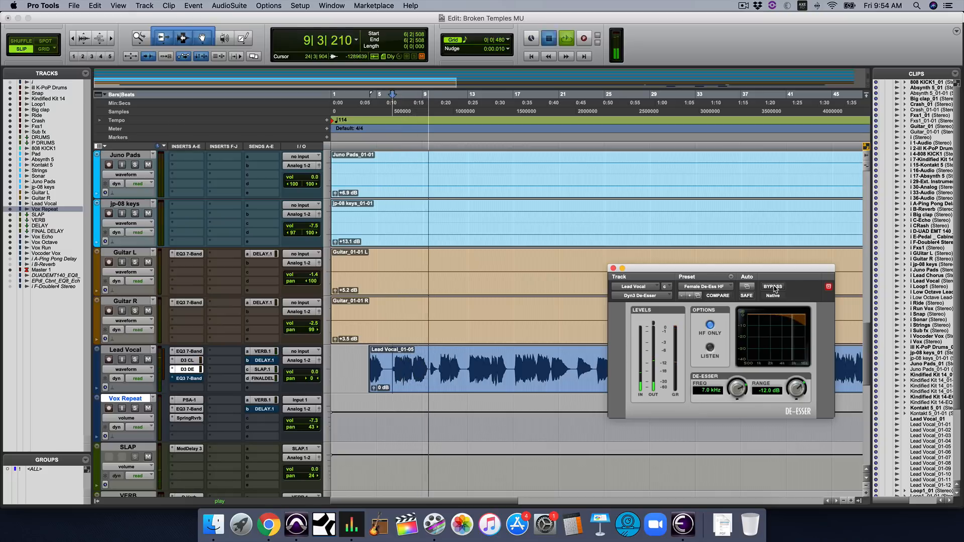
pyautogui.press('space')
pyautogui.click(774, 287)
pyautogui.press('space')
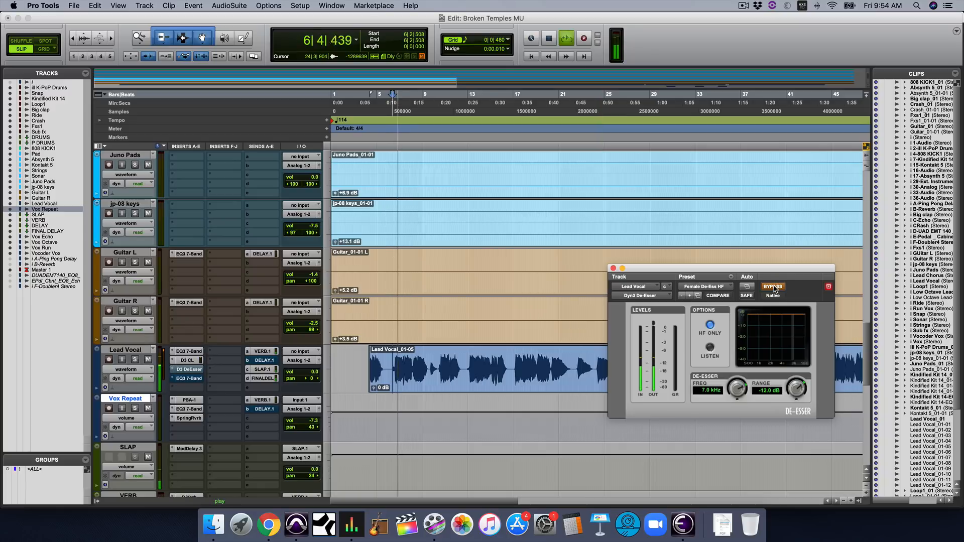
pyautogui.press('space')
pyautogui.click(774, 287)
pyautogui.press('space')
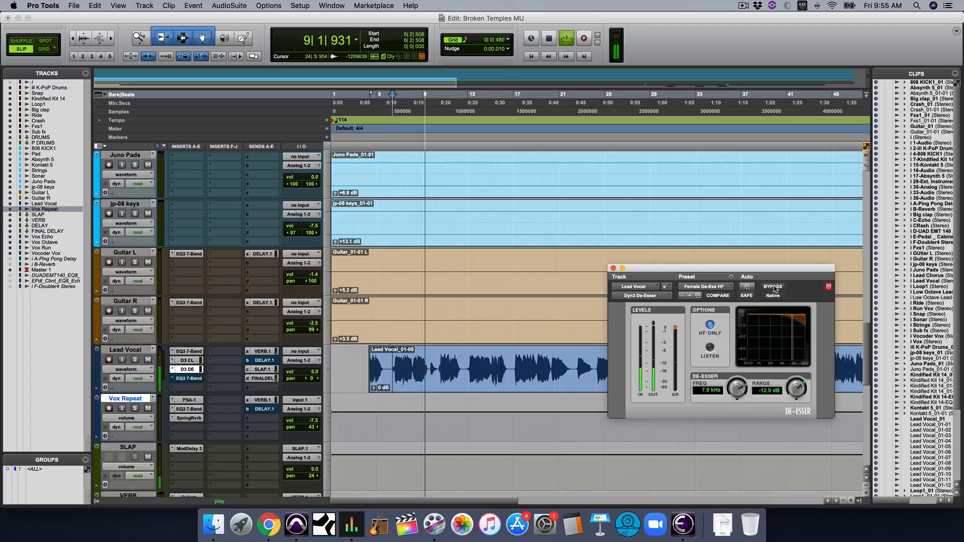
pyautogui.press('space')
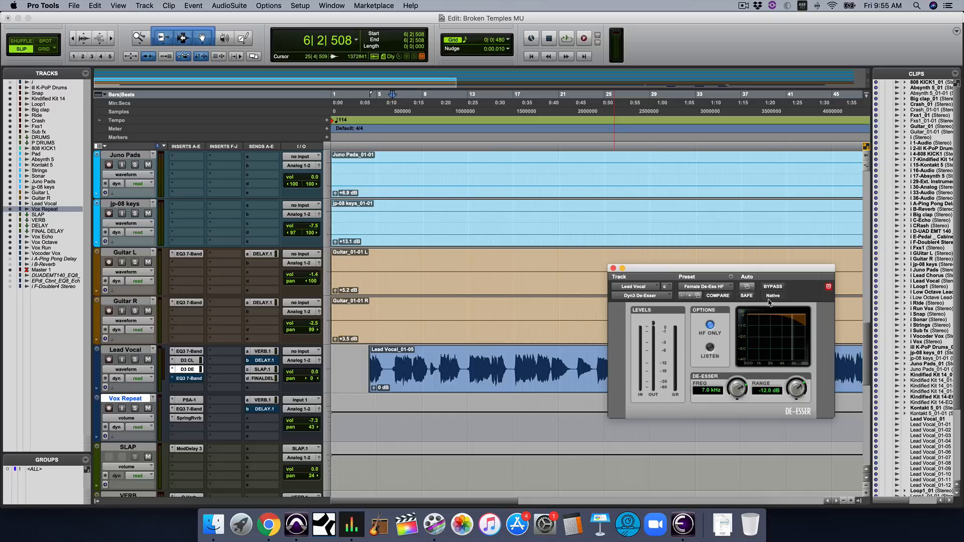
# Make the existing Dyn3 De-Esser on Lead Vocal inactive and insert a new mono Dyn3 De-Esser in the track's empty fifth insert slot.
pyautogui.keyDown('ctrl'); pyautogui.keyDown('super'); pyautogui.click(186, 369); pyautogui.keyUp('super'); pyautogui.keyUp('ctrl')
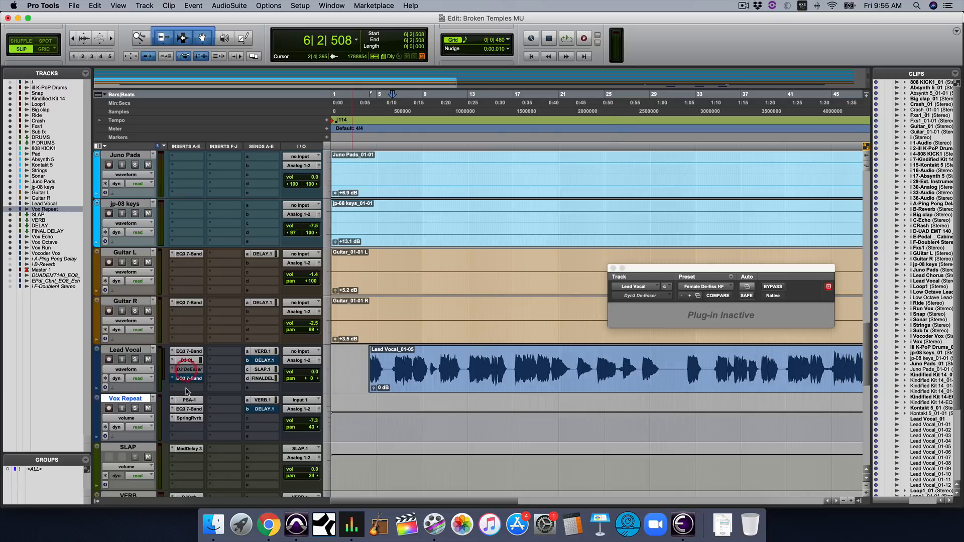
pyautogui.click(186, 387)
pyautogui.moveTo(205, 432)
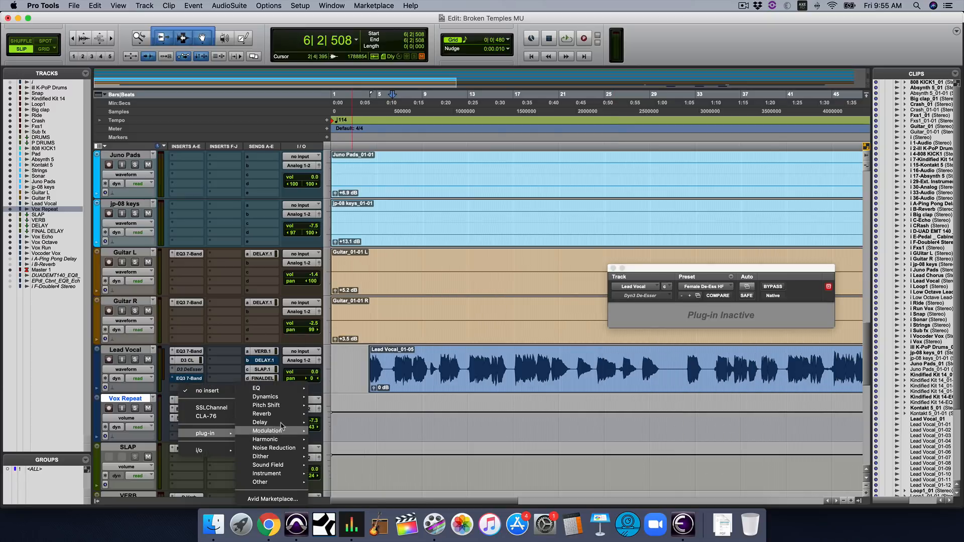
pyautogui.moveTo(280, 398)
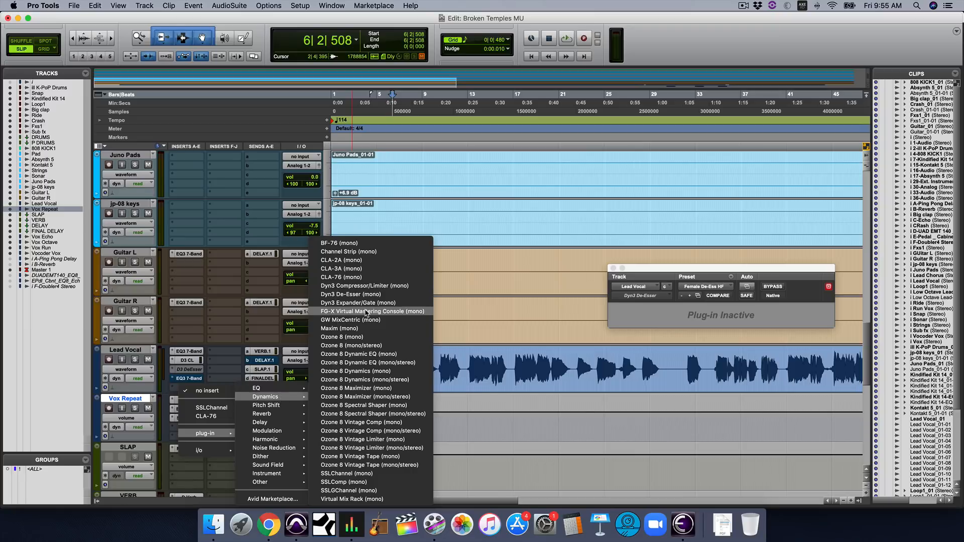
pyautogui.click(366, 295)
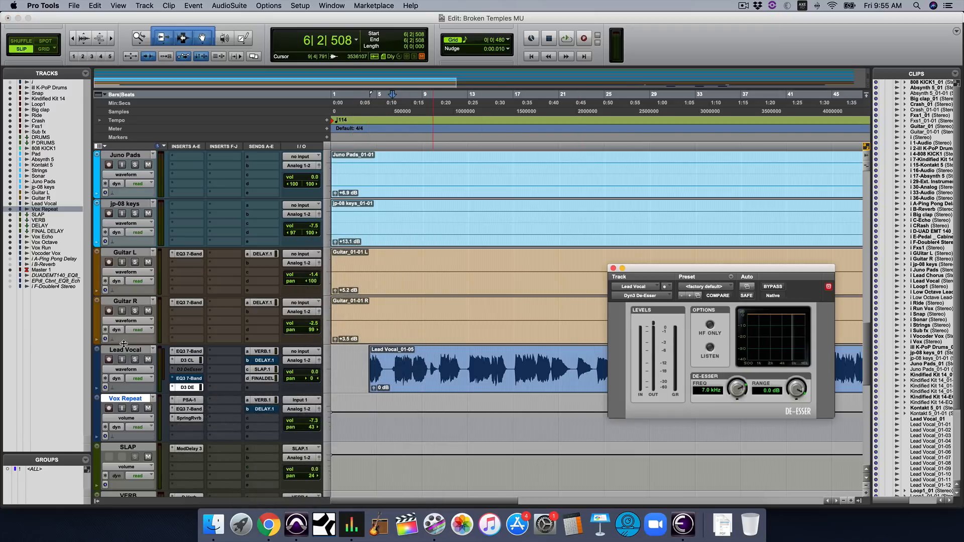
# Solo the Lead Vocal track and load the Female De-Ess HF preset in the new de-esser.
pyautogui.click(135, 359)
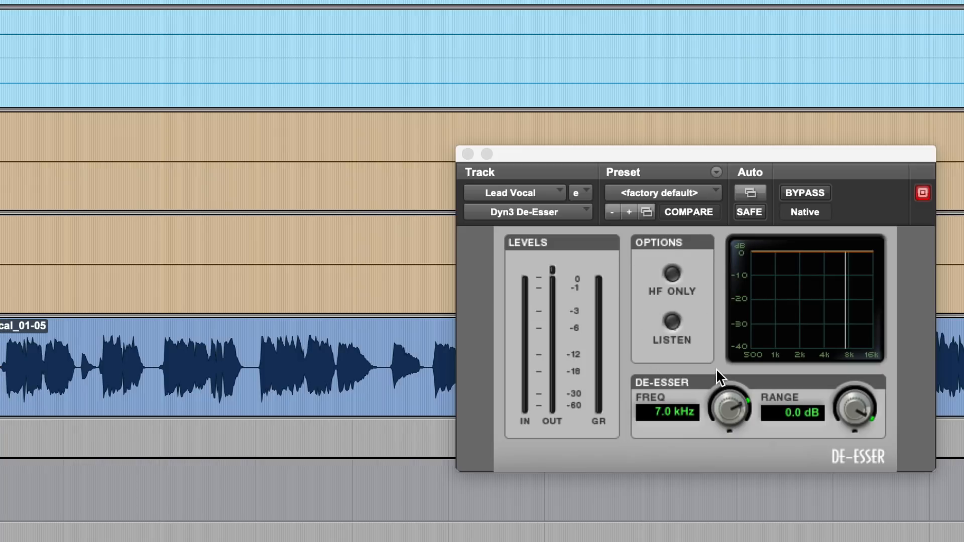
pyautogui.click(688, 192)
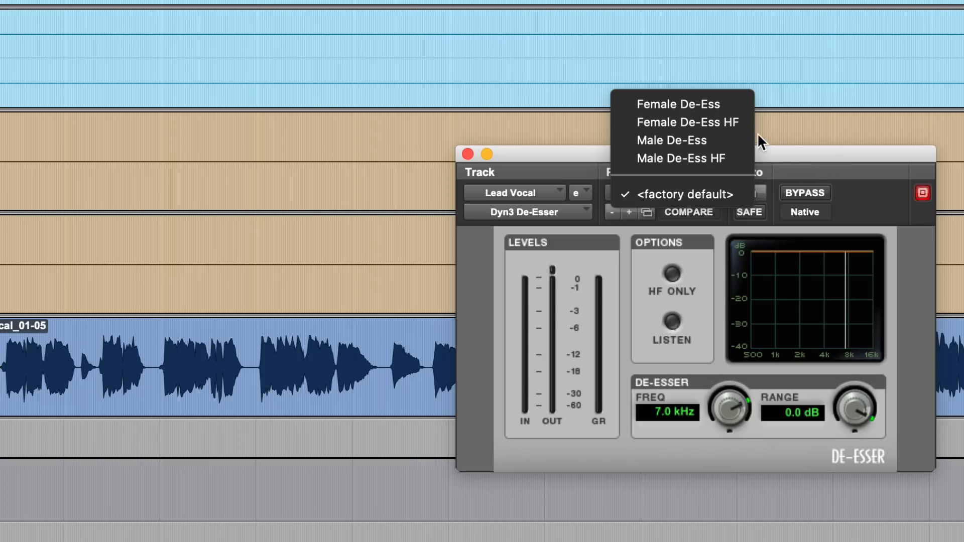
pyautogui.click(727, 123)
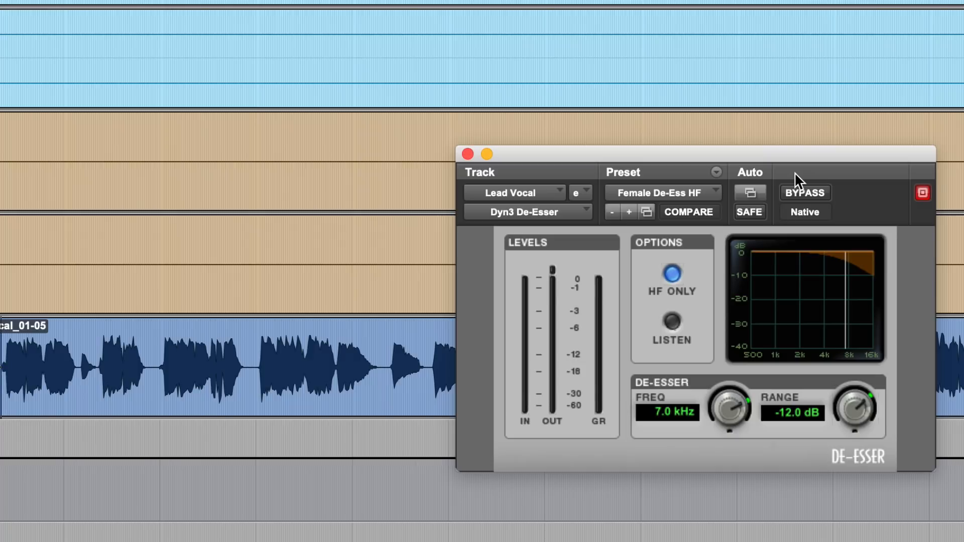
# Enable the de-esser's Listen option, select the Lead Vocal phrase starting in bar 6 and play it.
pyautogui.click(672, 323)
pyautogui.moveTo(76, 357); pyautogui.dragTo(1, 358)
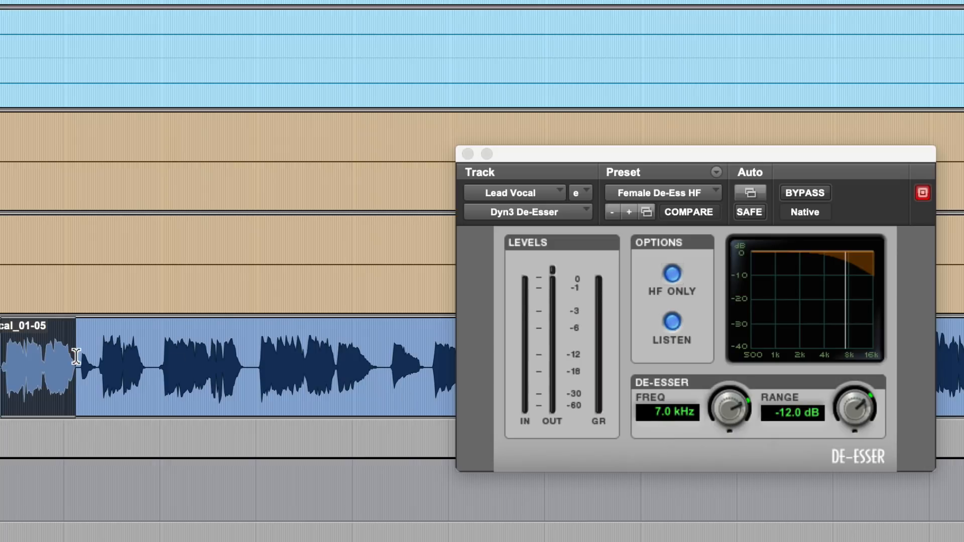
pyautogui.press('space')
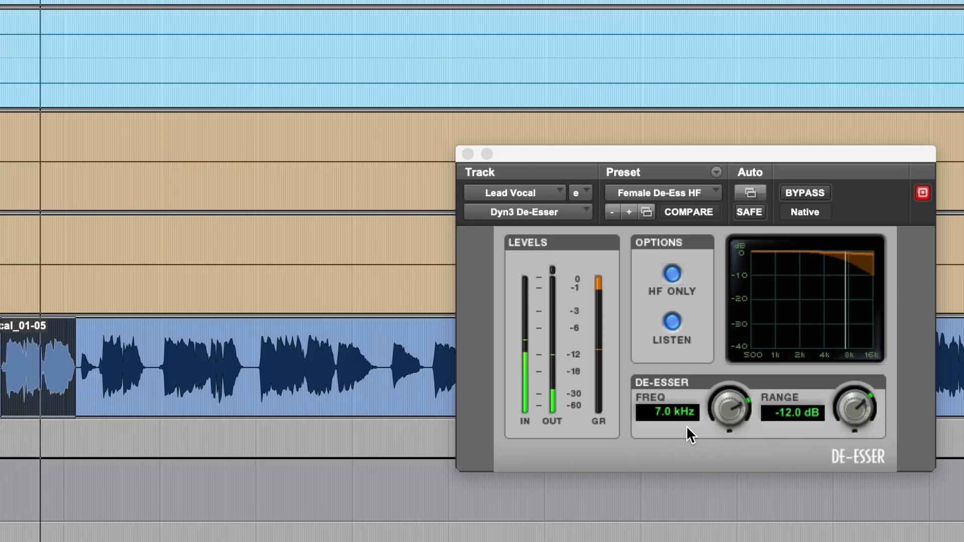
pyautogui.press('space')
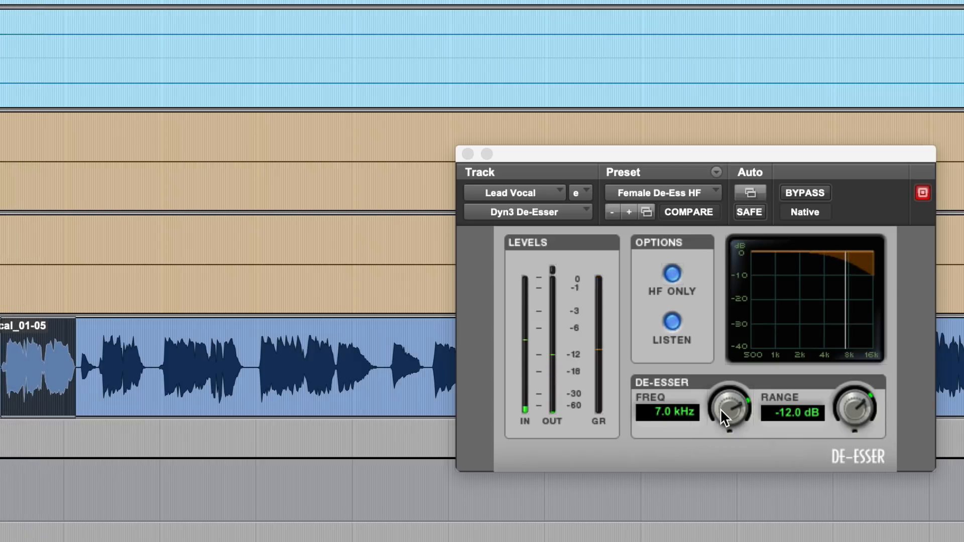
pyautogui.press('space')
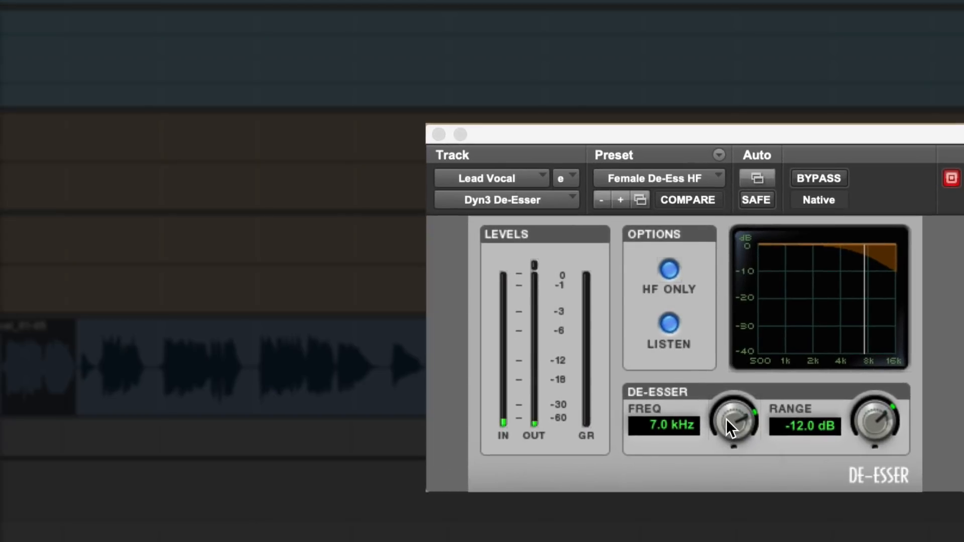
# Sweep the de-esser frequency up and down while monitoring the sibilance, and set it to 9.4 kHz.
pyautogui.click(723, 403)
pyautogui.moveTo(728, 411); pyautogui.dragTo(732, 402)
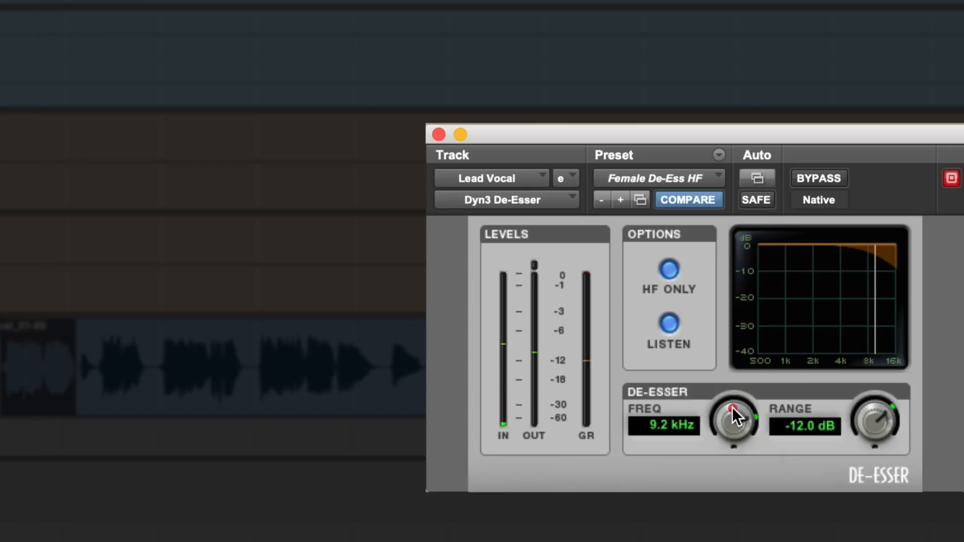
pyautogui.moveTo(732, 407); pyautogui.dragTo(730, 472)
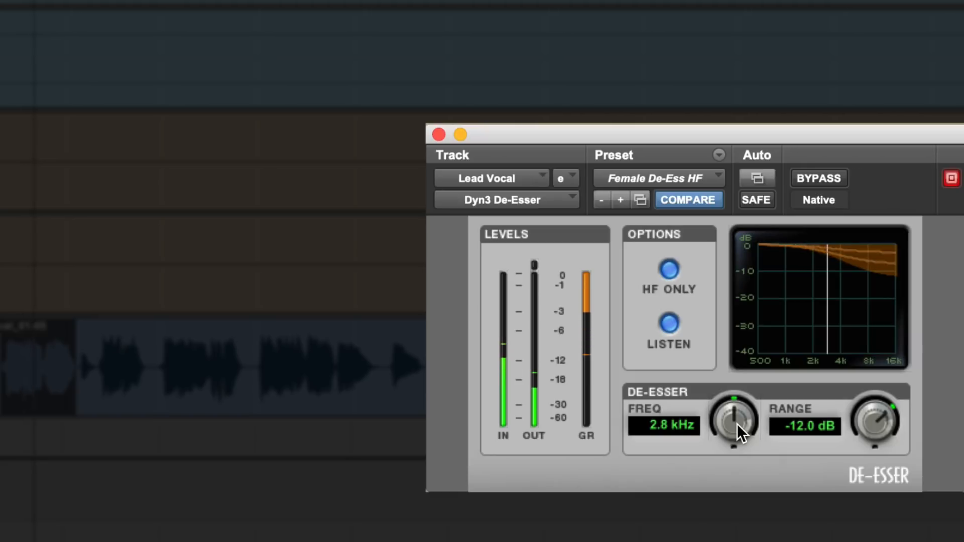
pyautogui.moveTo(737, 424); pyautogui.dragTo(737, 362)
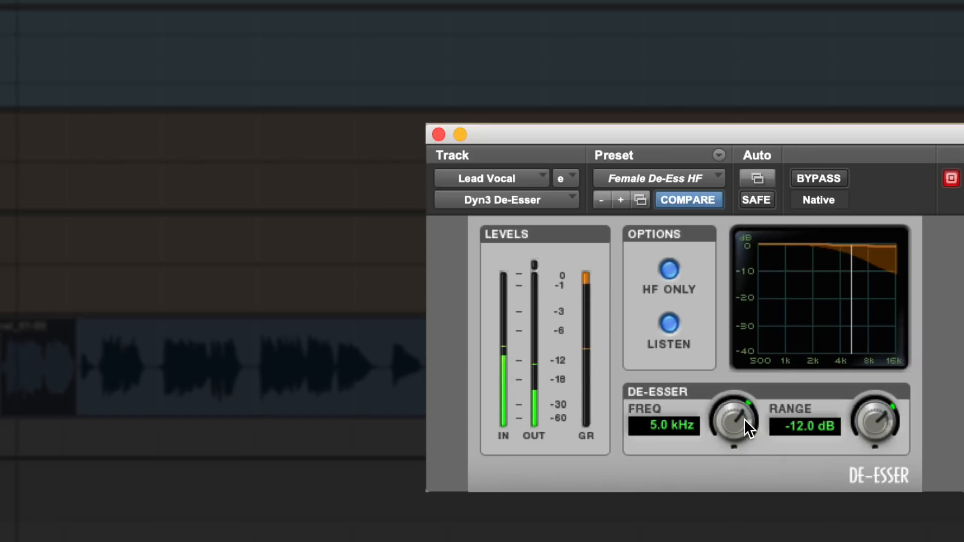
pyautogui.moveTo(744, 419); pyautogui.dragTo(744, 387)
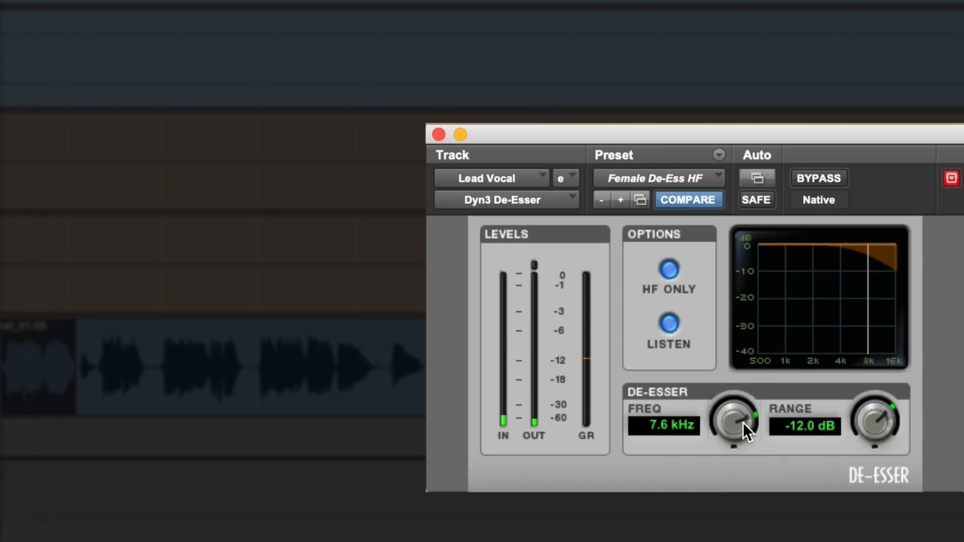
pyautogui.moveTo(743, 423); pyautogui.dragTo(745, 393)
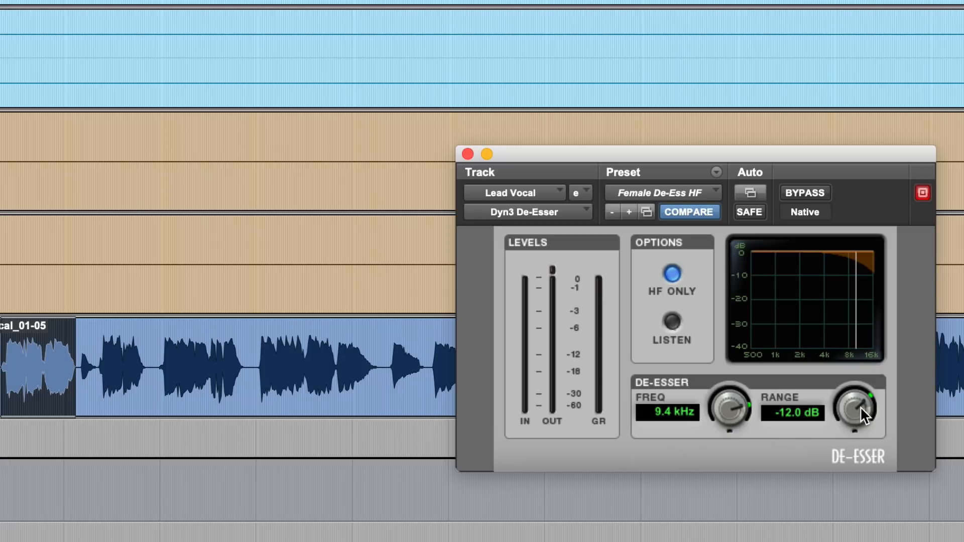
# Set the de-esser range to -6.1 dB and play the selected vocal phrase.
pyautogui.moveTo(861, 409); pyautogui.dragTo(865, 366)
pyautogui.press('space')
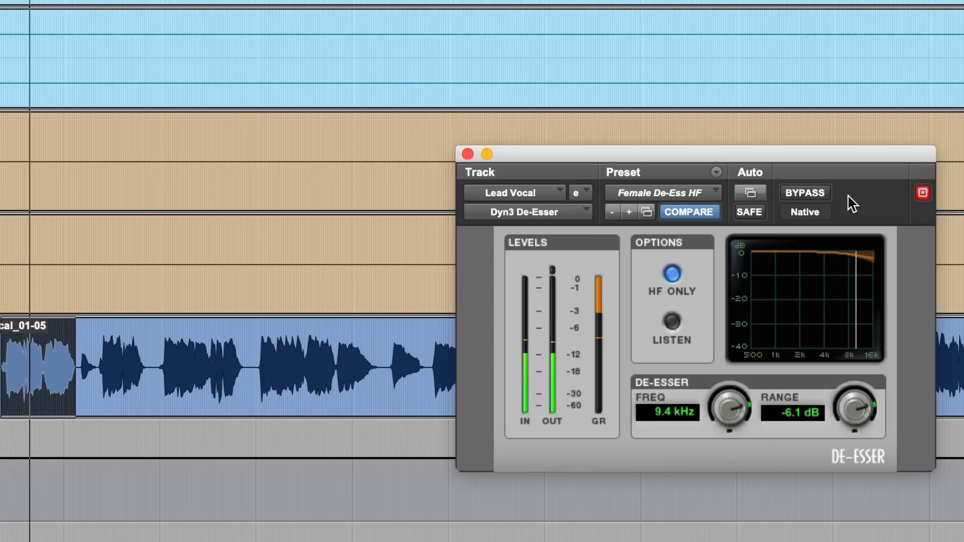
# Compare the vocal with the de-esser bypassed and active, narrowing the playback selection to a short section within the phrase.
pyautogui.click(804, 190)
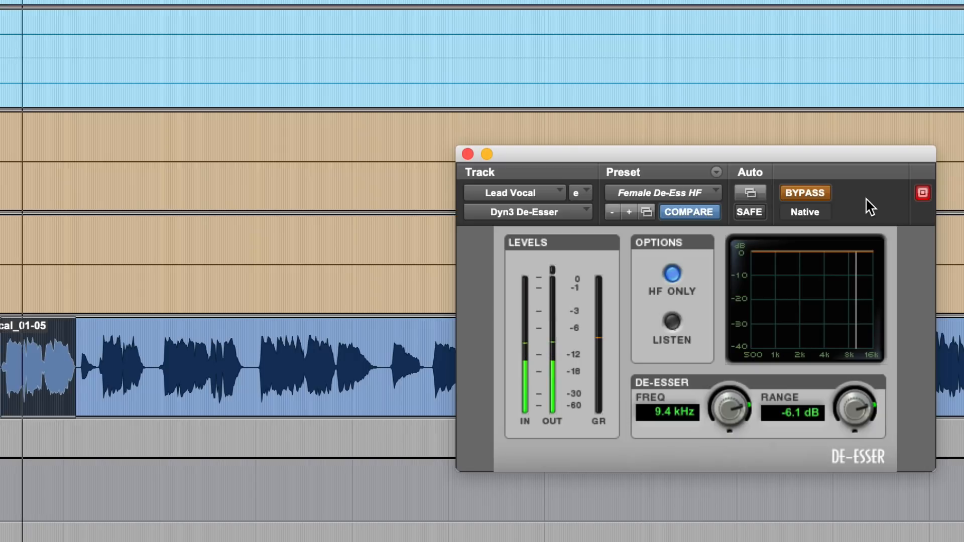
pyautogui.press('space')
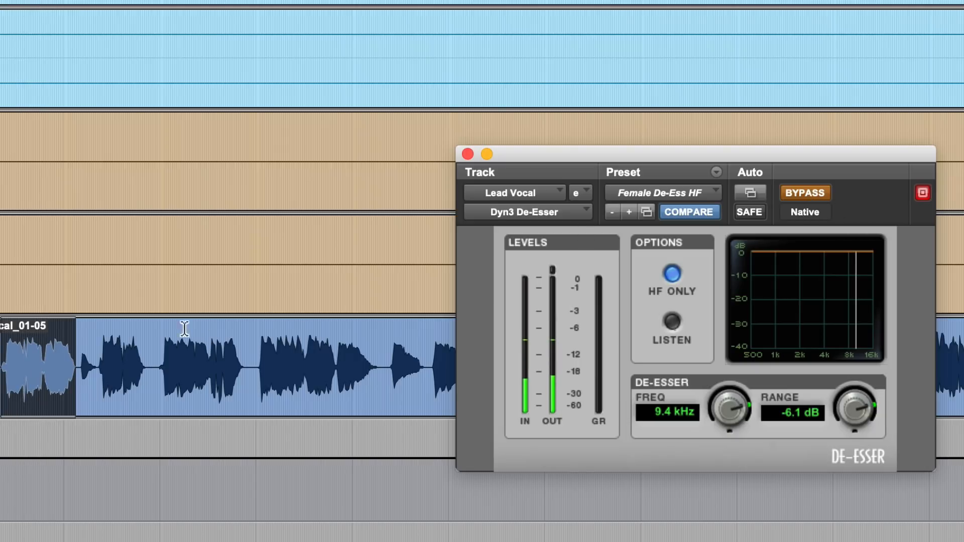
pyautogui.moveTo(21, 351); pyautogui.dragTo(47, 350)
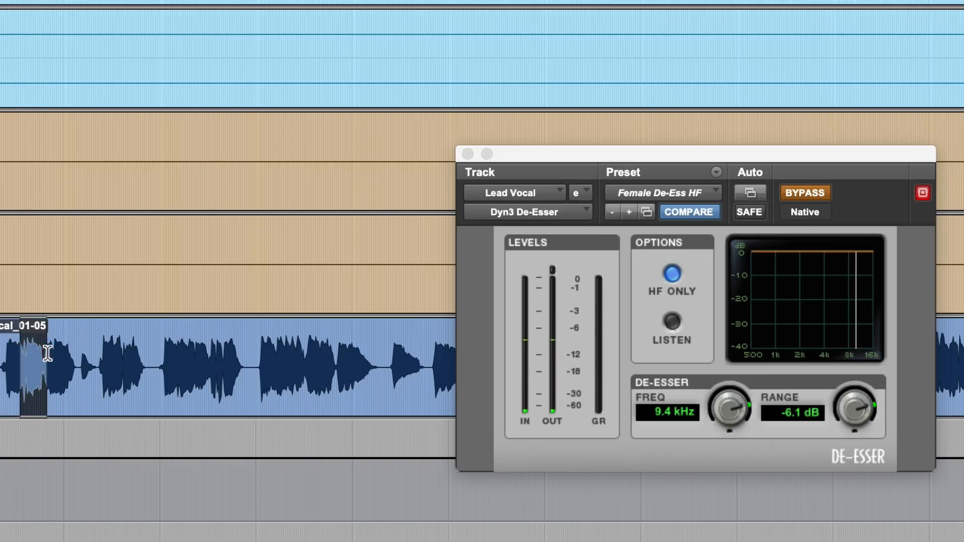
pyautogui.press('space')
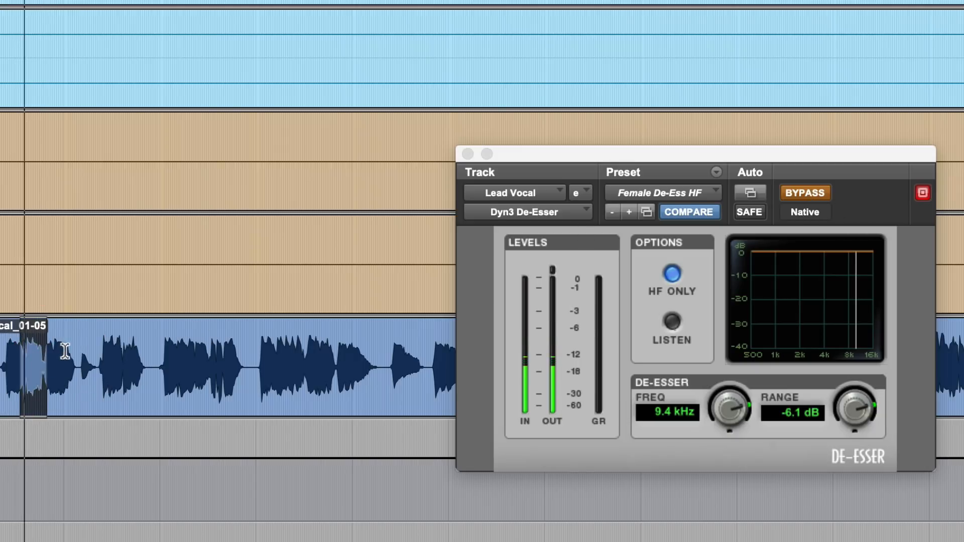
pyautogui.click(817, 192)
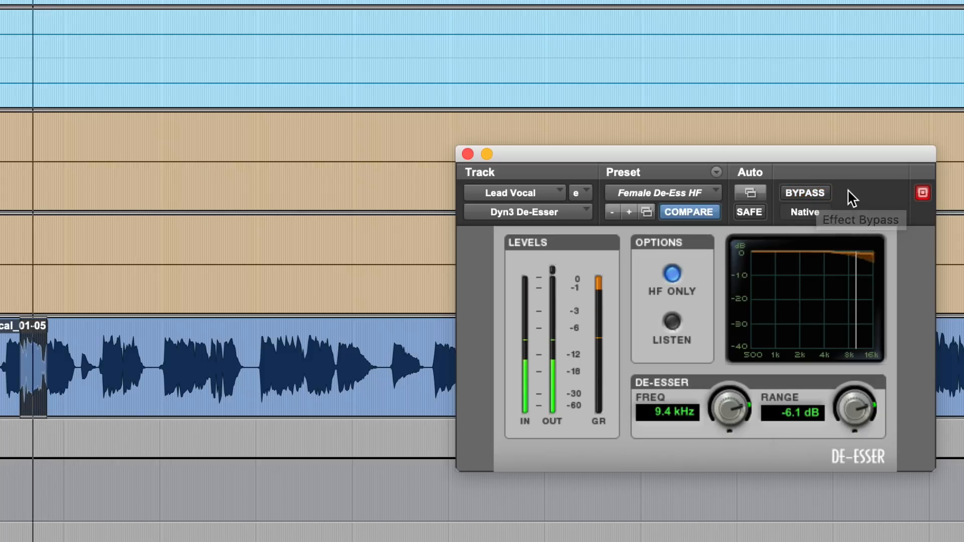
# Set the de-esser range to -8.6 dB and compare the vocal with HF Only off and on, leaving it on.
pyautogui.press('space')
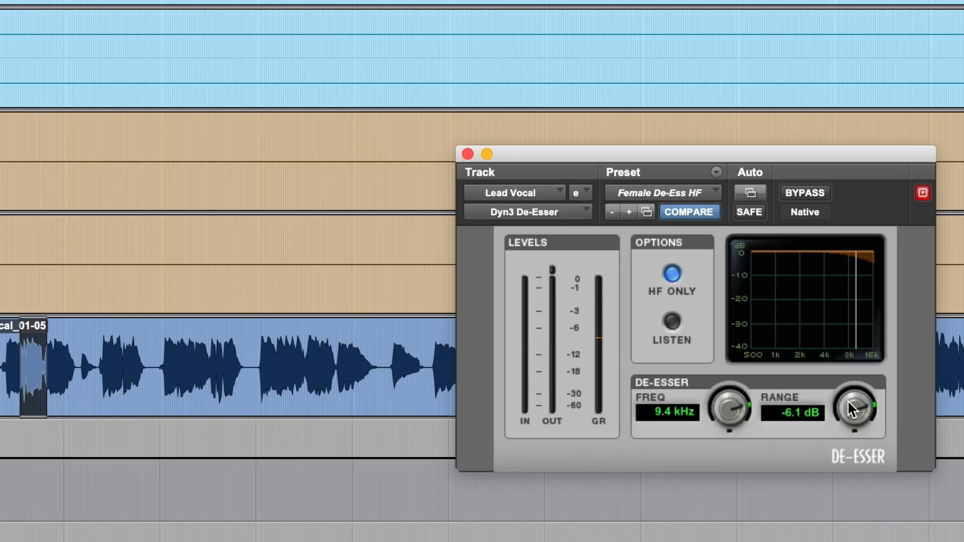
pyautogui.moveTo(849, 399); pyautogui.dragTo(841, 451)
pyautogui.click(673, 275)
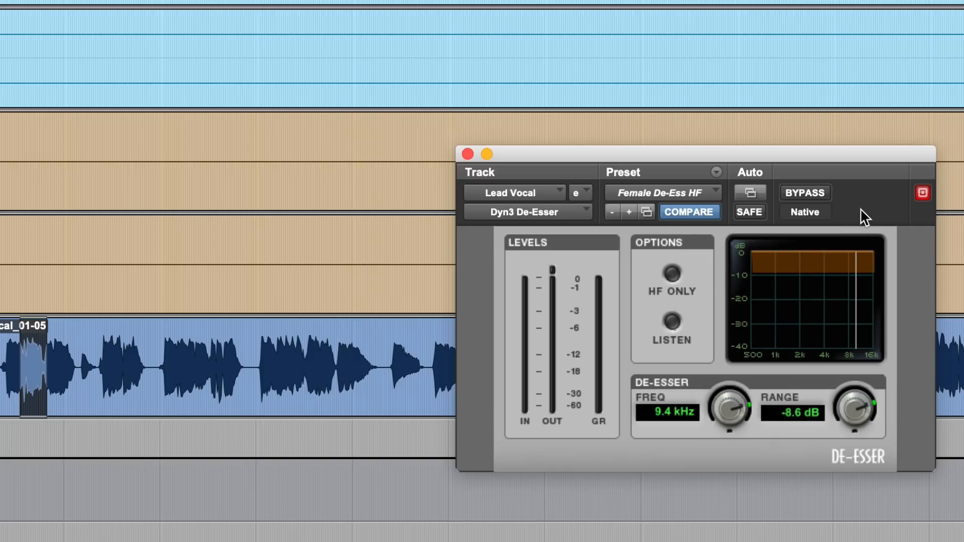
pyautogui.press('space')
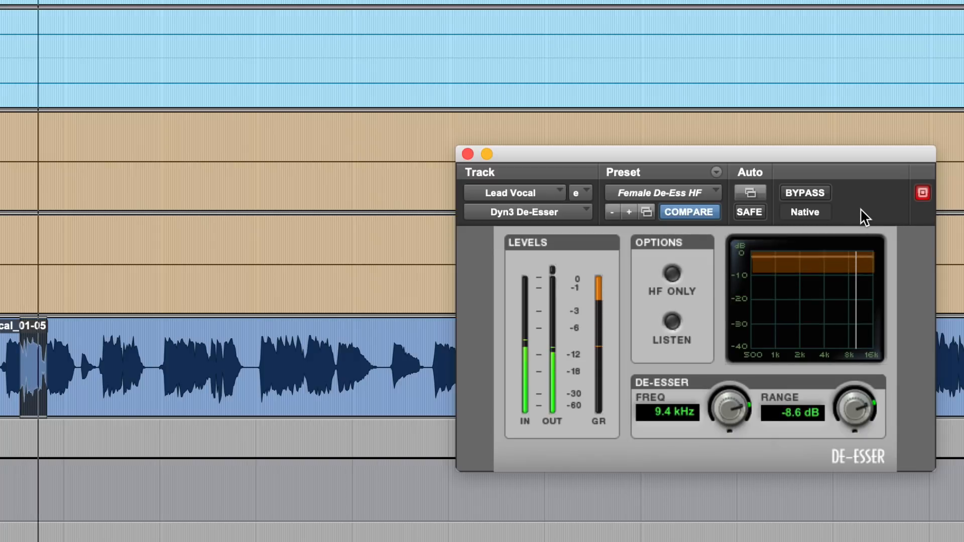
pyautogui.click(673, 272)
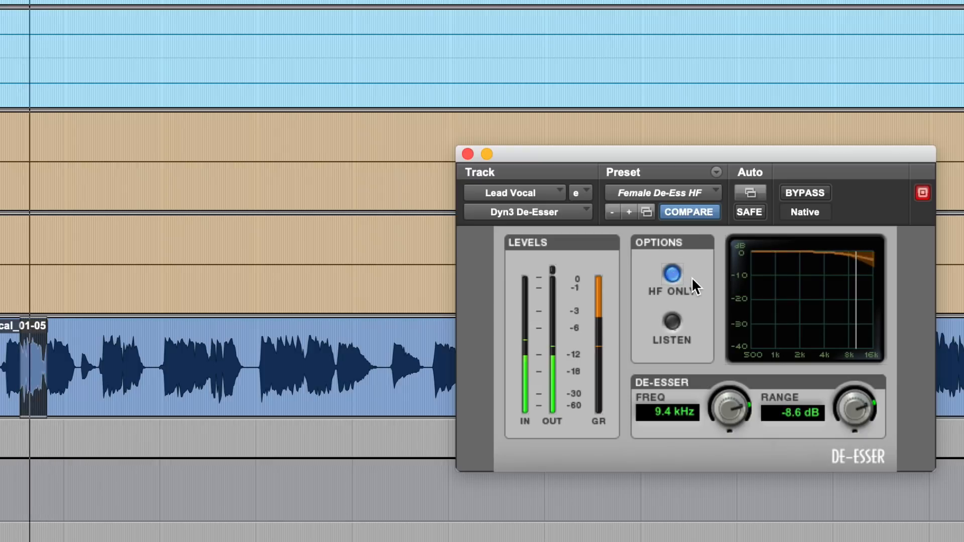
pyautogui.press('space')
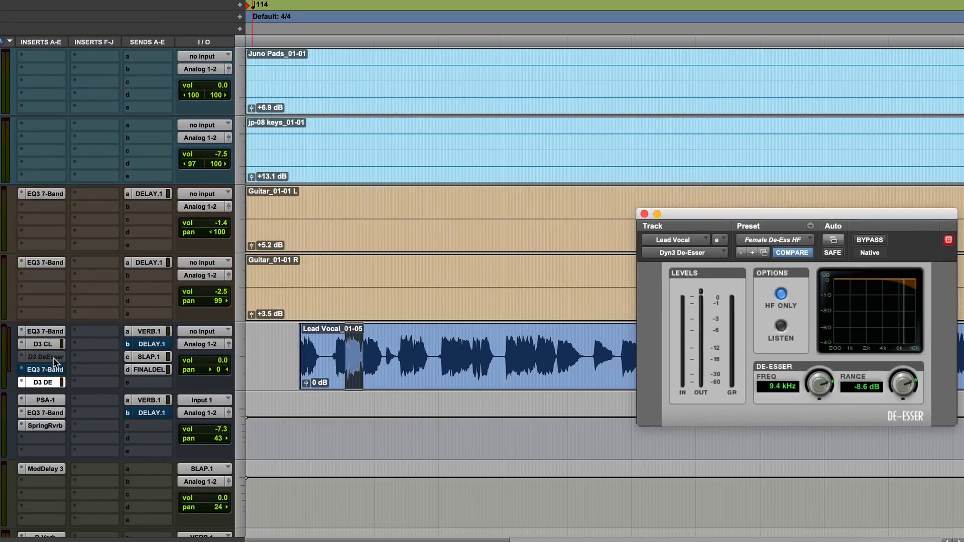
# Reactivate the inactive Dyn3 De-Esser in insert slot C of the Lead Vocal track and open its settings.
pyautogui.click(53, 357)
pyautogui.keyDown('ctrl'); pyautogui.keyDown('super'); pyautogui.click(53, 357); pyautogui.keyUp('super'); pyautogui.keyUp('ctrl')
pyautogui.press('space')
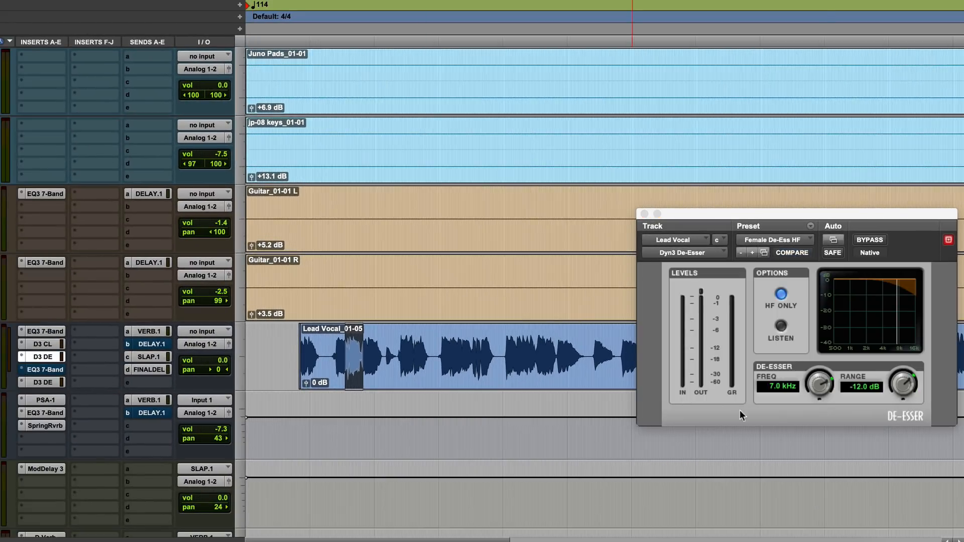
pyautogui.press('space')
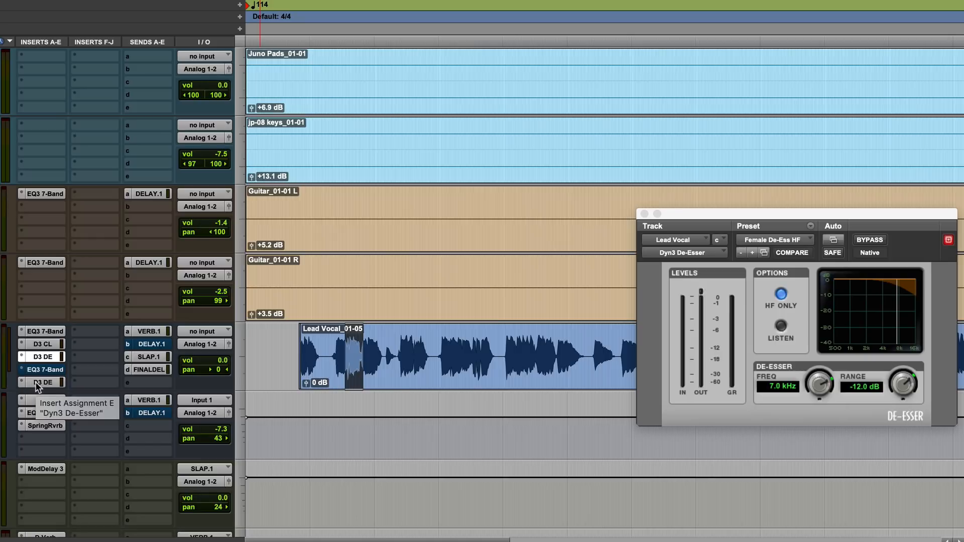
# Place the playback start just before the second Lead Vocal phrase and play it with both de-essers active.
pyautogui.click(335, 345)
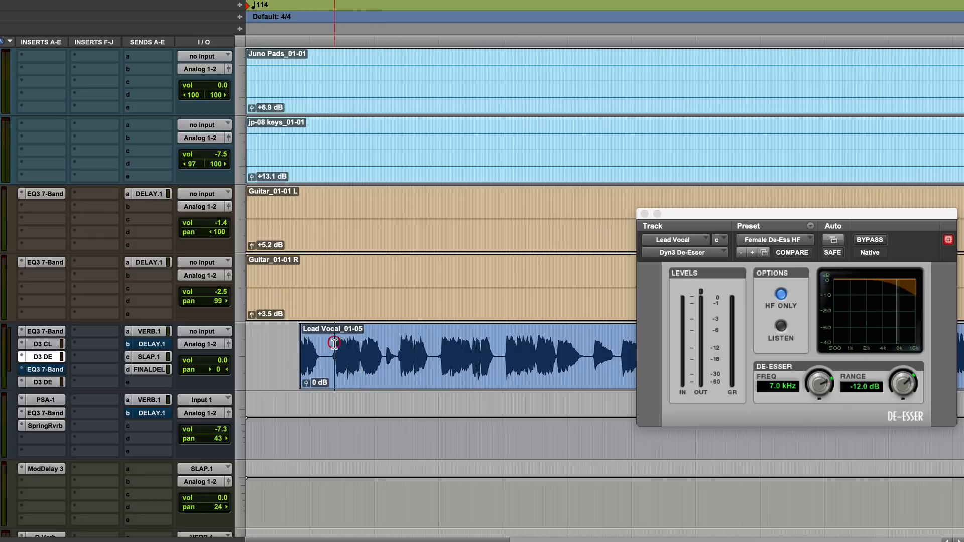
pyautogui.press('space')
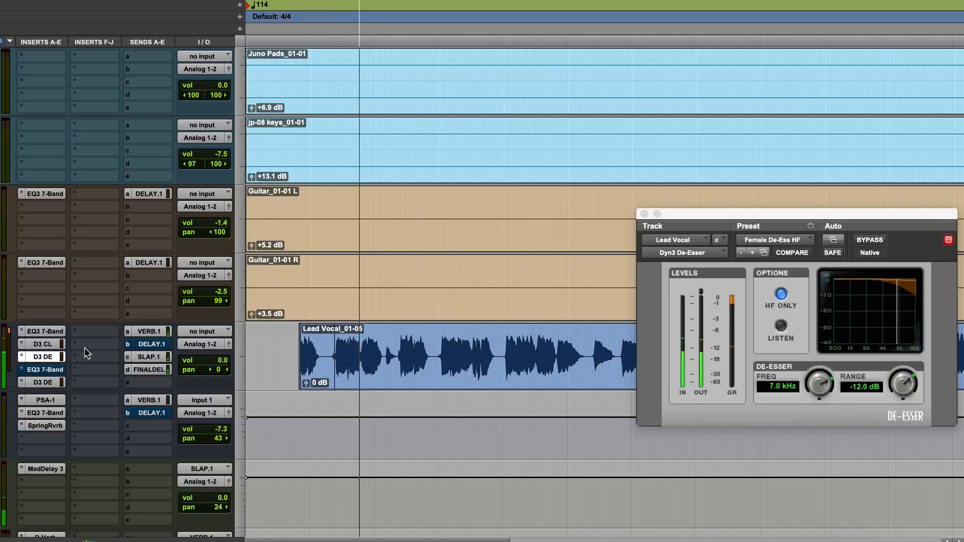
pyautogui.press('space')
# Bypass the Lead Vocal de-essers in insert slots C and E and play the phrase without them.
pyautogui.keyDown('super'); pyautogui.click(49, 356); pyautogui.keyUp('super')
pyautogui.keyDown('super'); pyautogui.click(49, 356); pyautogui.keyUp('super')
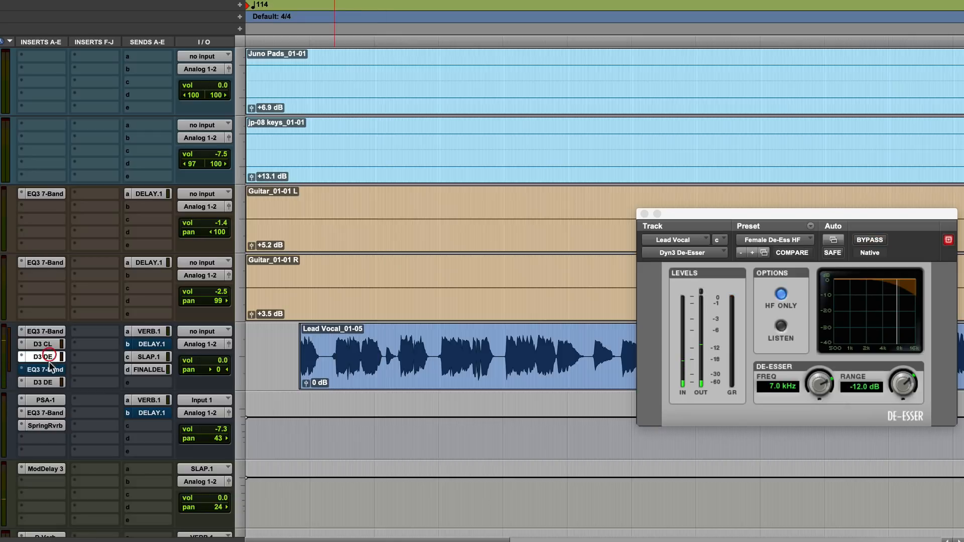
pyautogui.keyDown('super'); pyautogui.click(50, 356); pyautogui.keyUp('super')
pyautogui.keyDown('super'); pyautogui.click(51, 380); pyautogui.keyUp('super')
pyautogui.press('space')
pyautogui.keyDown('super'); pyautogui.click(50, 380); pyautogui.keyUp('super')
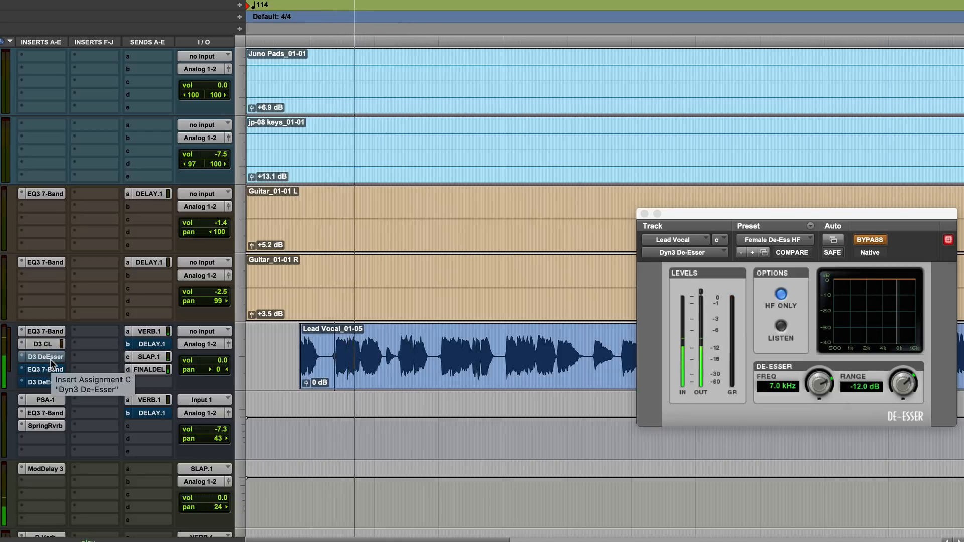
# Take the de-essers in slots C and E out of bypass one after the other, playing the phrase for comparison.
pyautogui.keyDown('super'); pyautogui.click(50, 356); pyautogui.keyUp('super')
pyautogui.press('space')
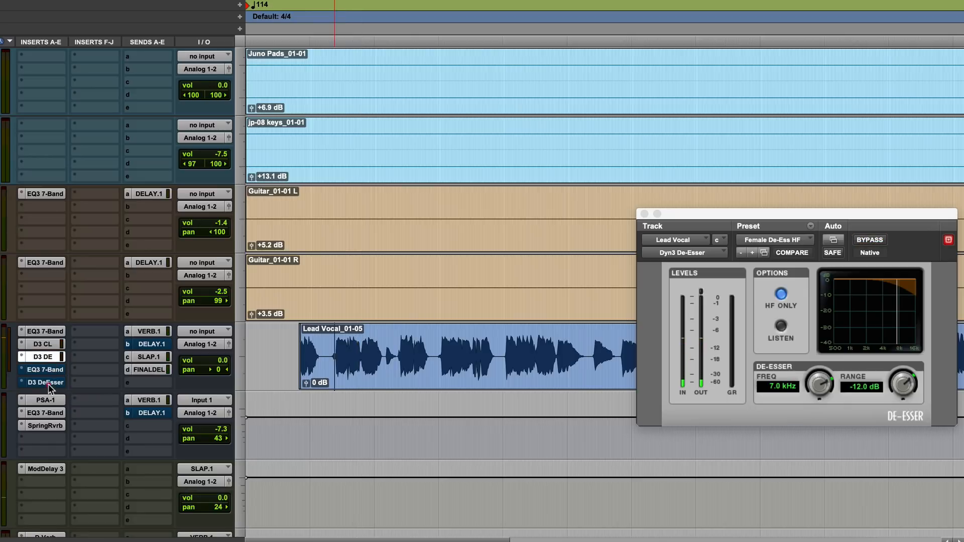
pyautogui.keyDown('super'); pyautogui.click(48, 382); pyautogui.keyUp('super')
pyautogui.press('space')
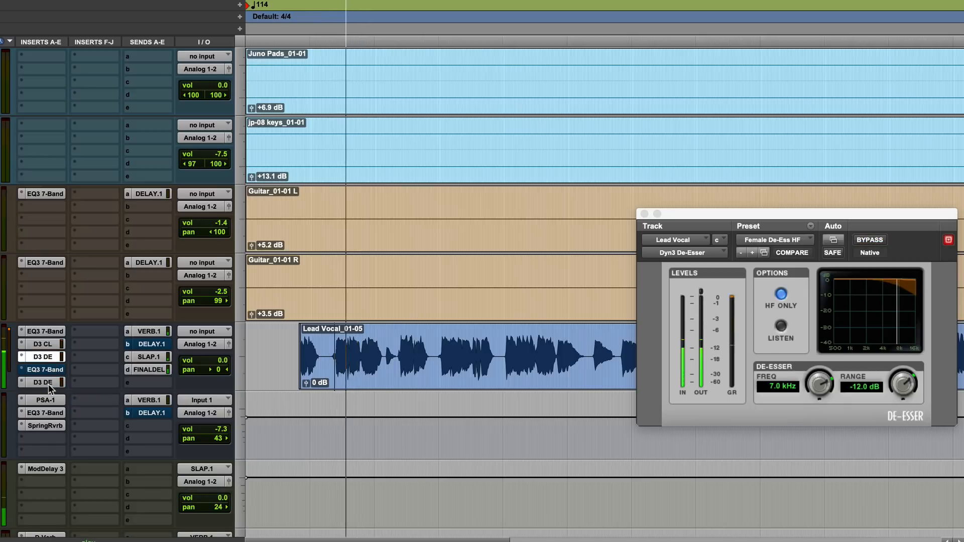
pyautogui.press('space')
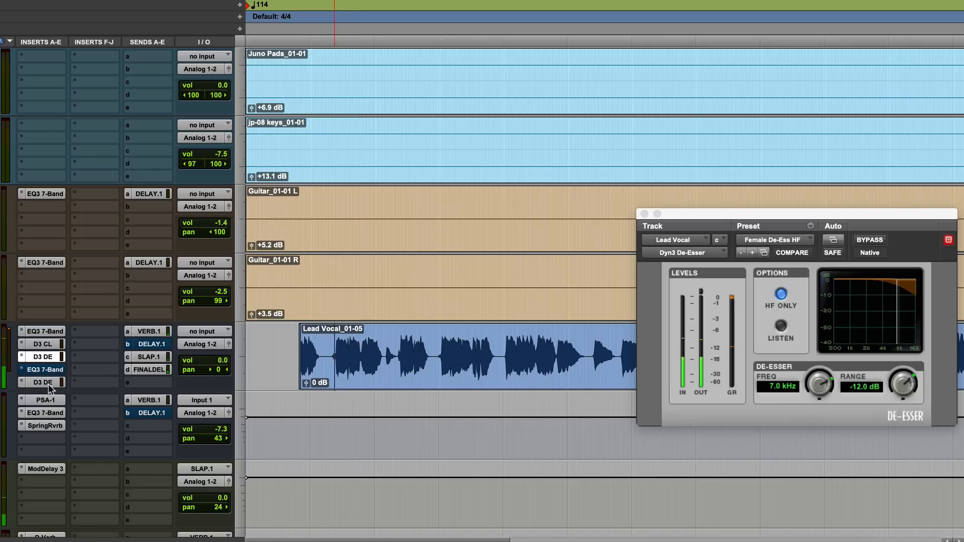